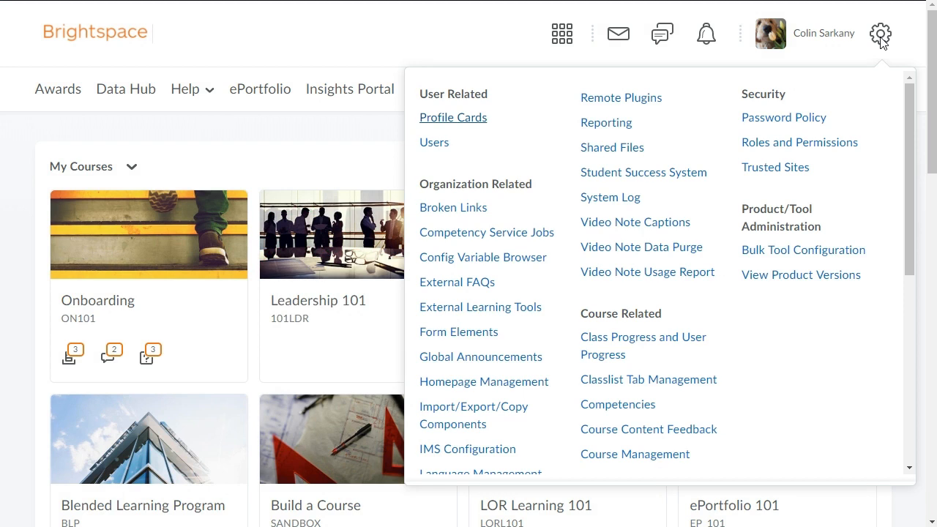
Make the Discover tool available to org units in the organization's tool availability settings.
{"action": "left_click", "coordinate": [908, 364]}
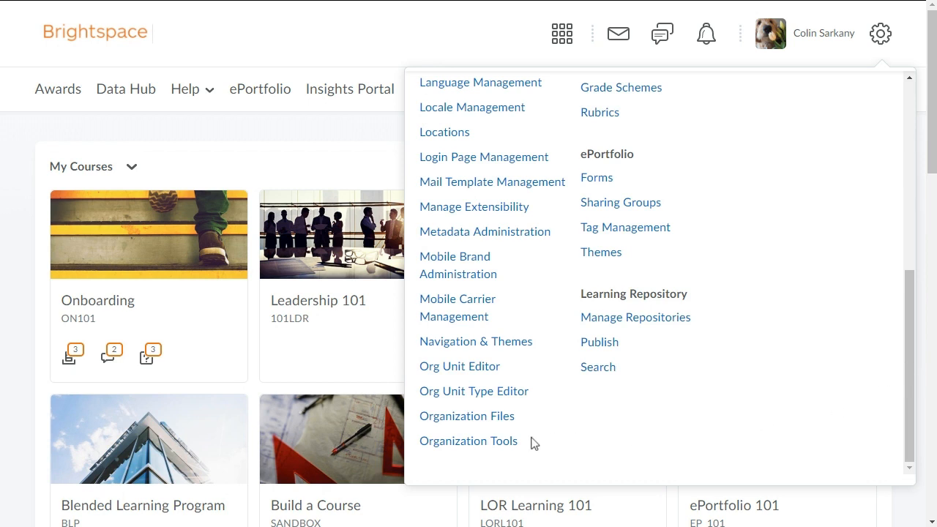
{"action": "left_click", "coordinate": [455, 444]}
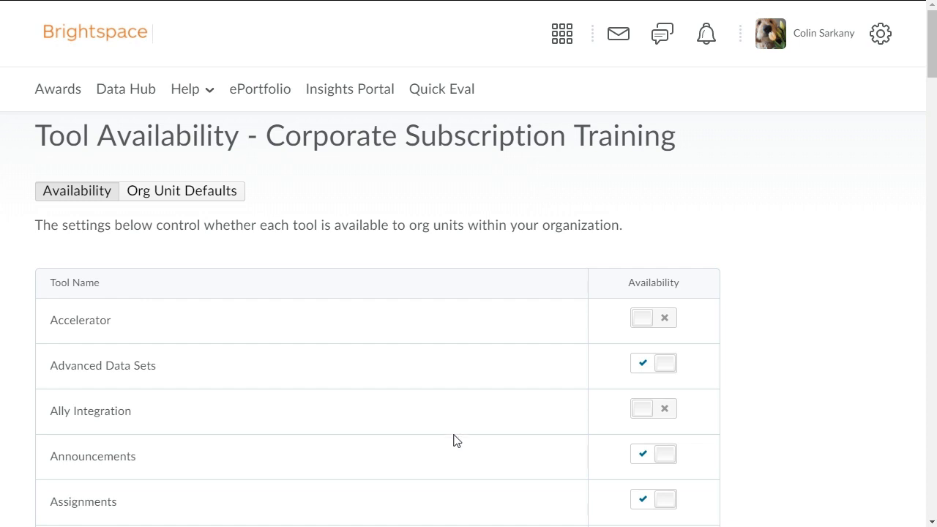
{"action": "scroll", "coordinate": [926, 279], "scroll_direction": "down", "scroll_amount": 19}
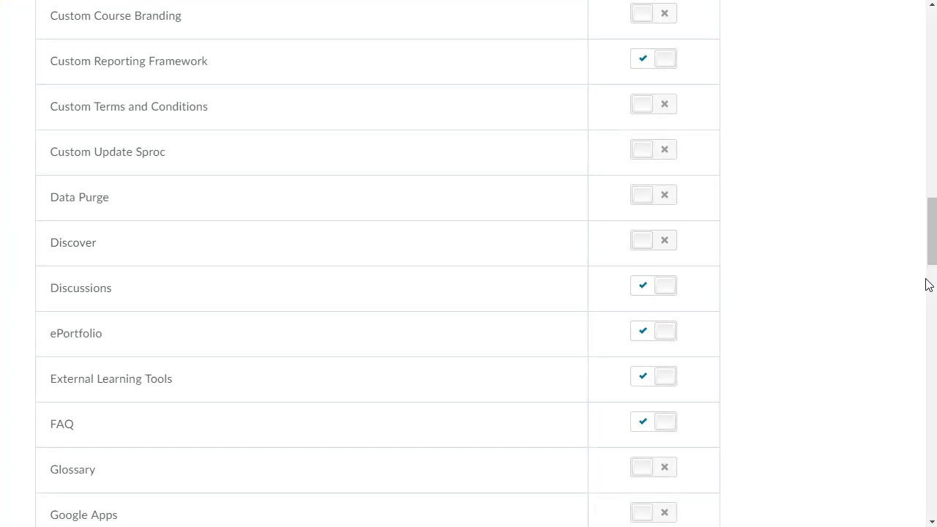
{"action": "left_click", "coordinate": [663, 243]}
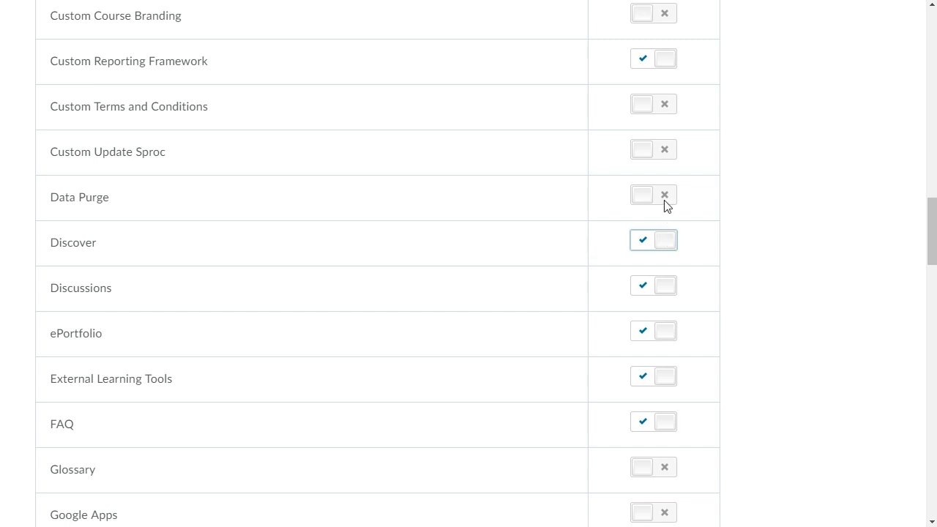
Open the CourseOfferingInfo form in the organization's form elements.
{"action": "scroll", "coordinate": [927, 71], "scroll_direction": "up", "scroll_amount": 20}
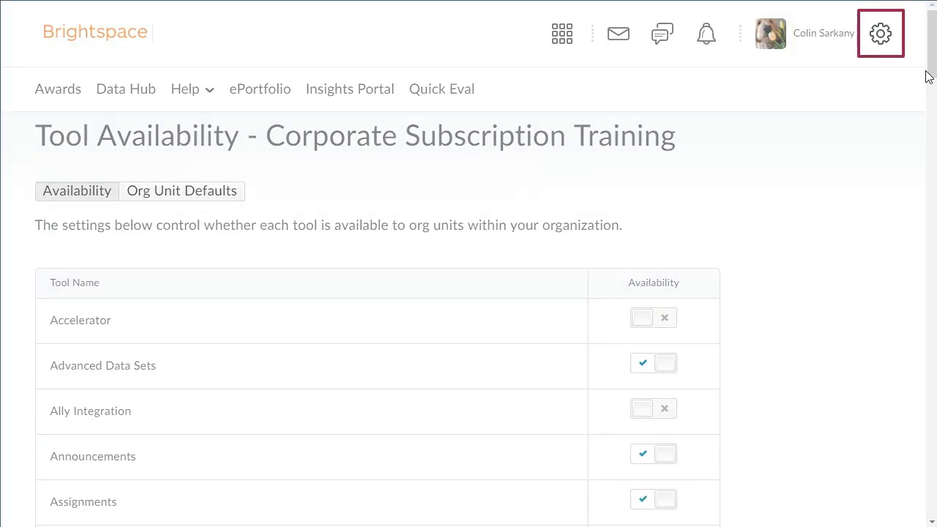
{"action": "left_click", "coordinate": [882, 35]}
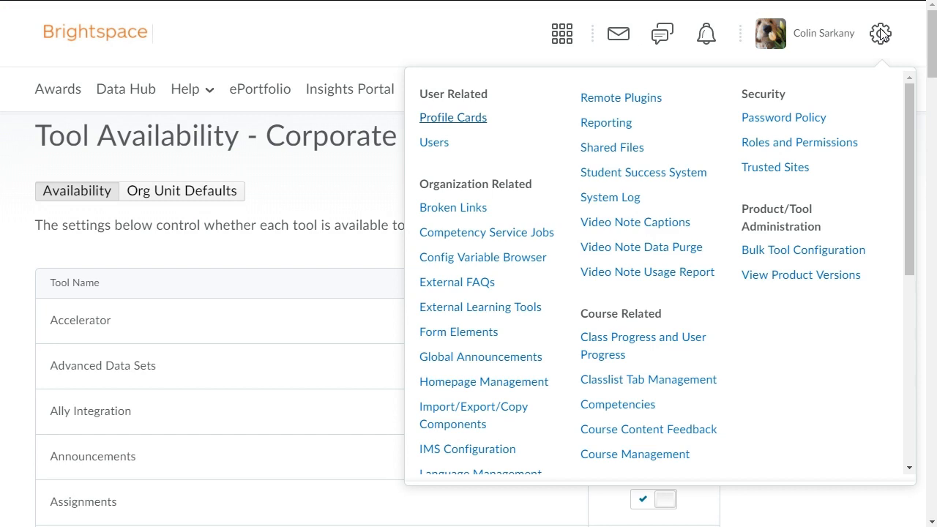
{"action": "left_click", "coordinate": [450, 332]}
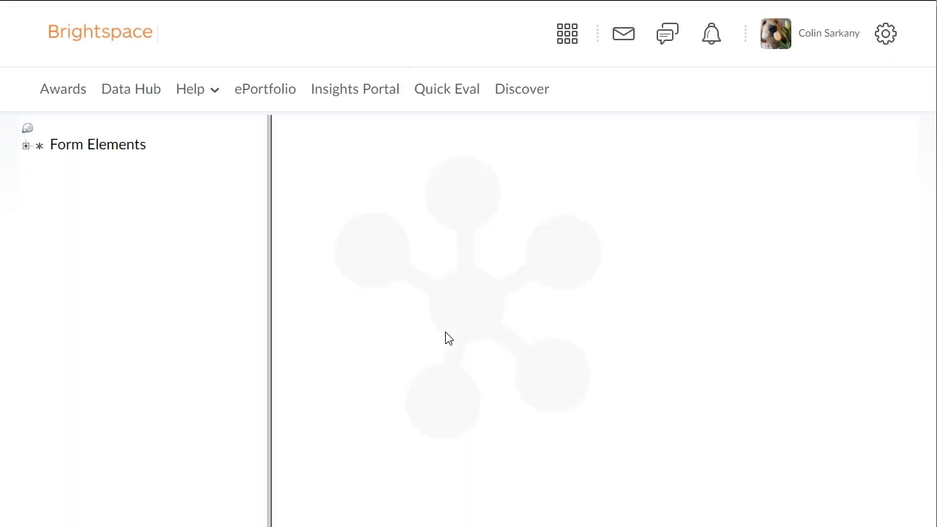
{"action": "left_click", "coordinate": [68, 146]}
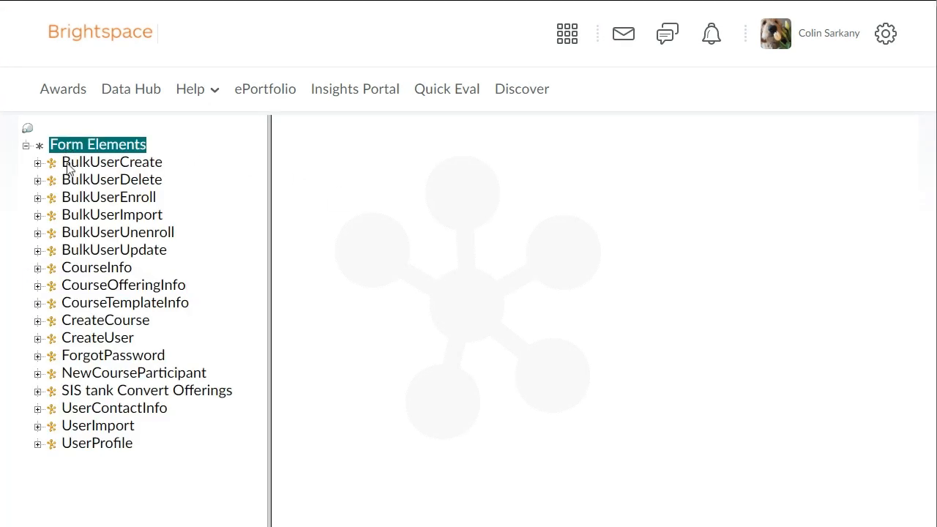
{"action": "left_click", "coordinate": [121, 289]}
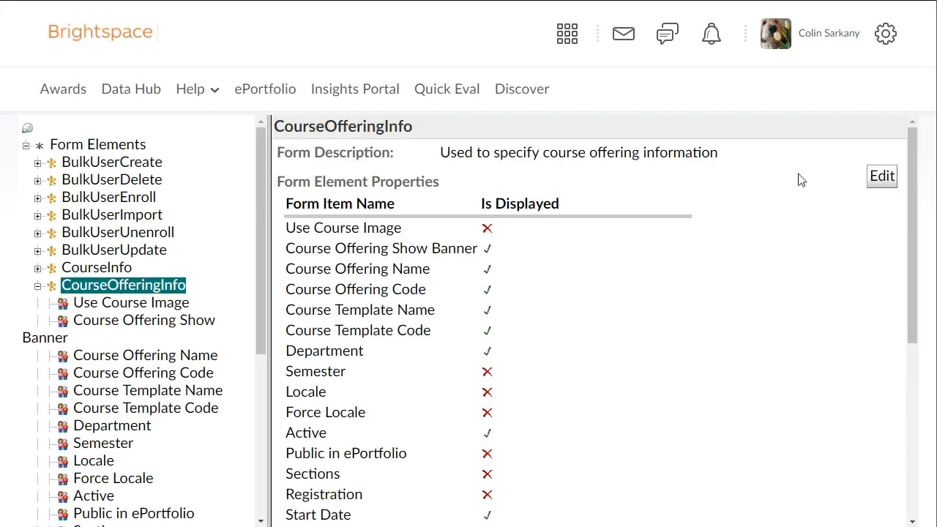
Edit CourseOfferingInfo so Registration and Description are displayed, toggle the display of Course Offering Path, and save the form.
{"action": "left_click", "coordinate": [883, 177]}
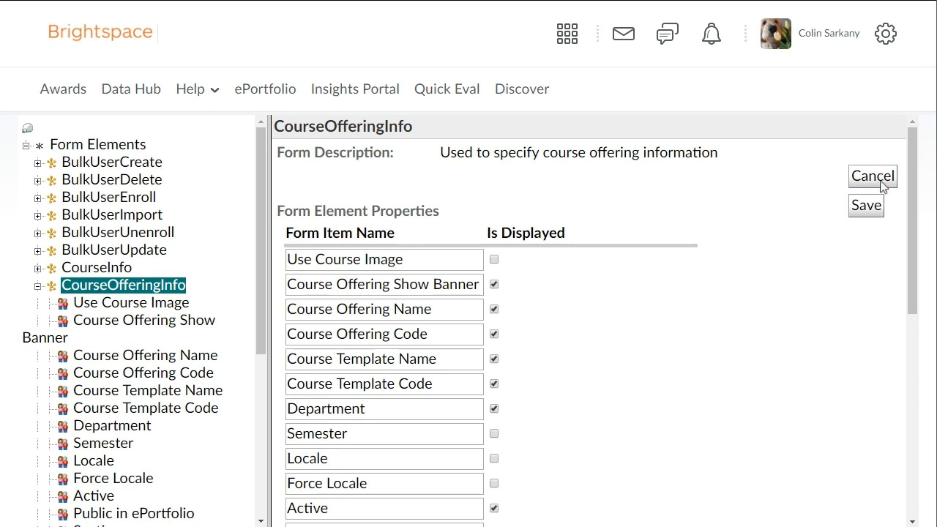
{"action": "scroll", "coordinate": [907, 427], "scroll_direction": "down", "scroll_amount": 4}
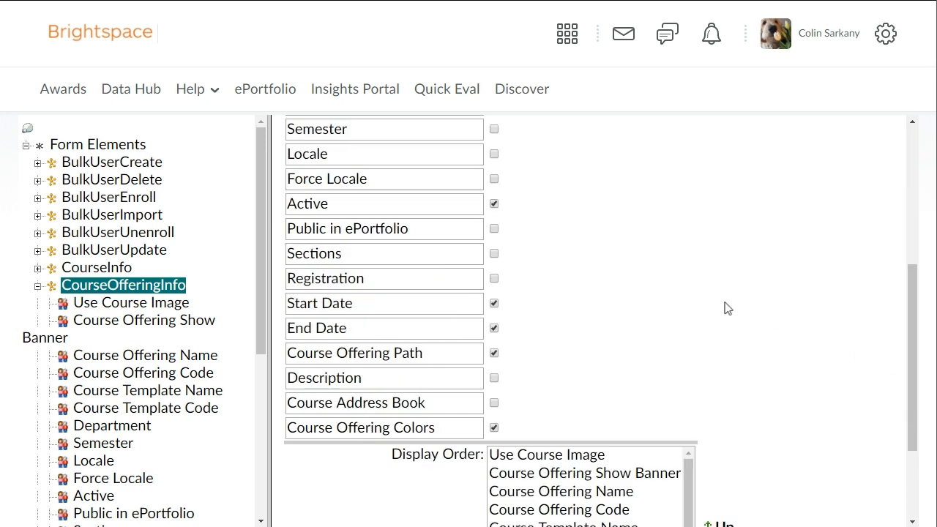
{"action": "left_click", "coordinate": [494, 278]}
{"action": "left_click", "coordinate": [495, 353]}
{"action": "left_click", "coordinate": [494, 378]}
{"action": "left_click", "coordinate": [908, 202]}
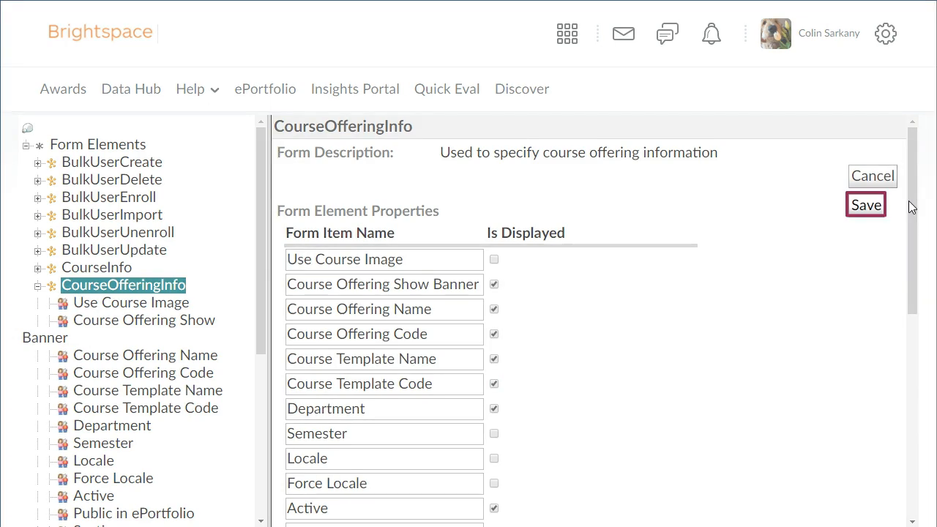
{"action": "left_click", "coordinate": [864, 208]}
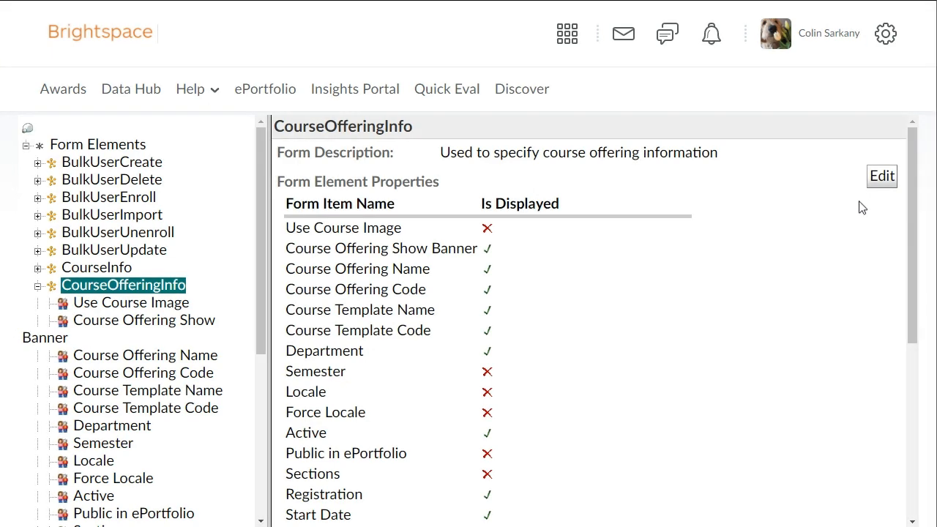
Search the configuration variables for LearnerRole and open d2l.System.Enrollment.LearnerRole.
{"action": "left_click", "coordinate": [886, 37]}
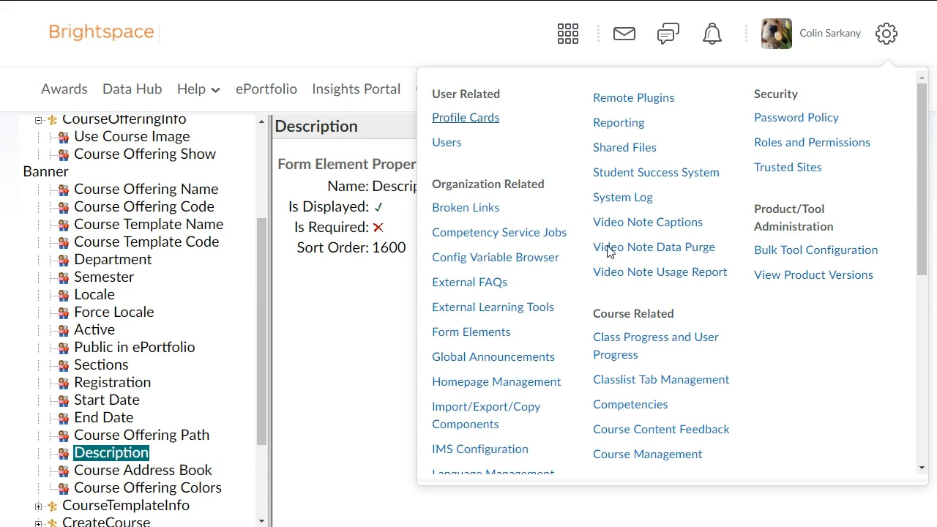
{"action": "left_click", "coordinate": [458, 260]}
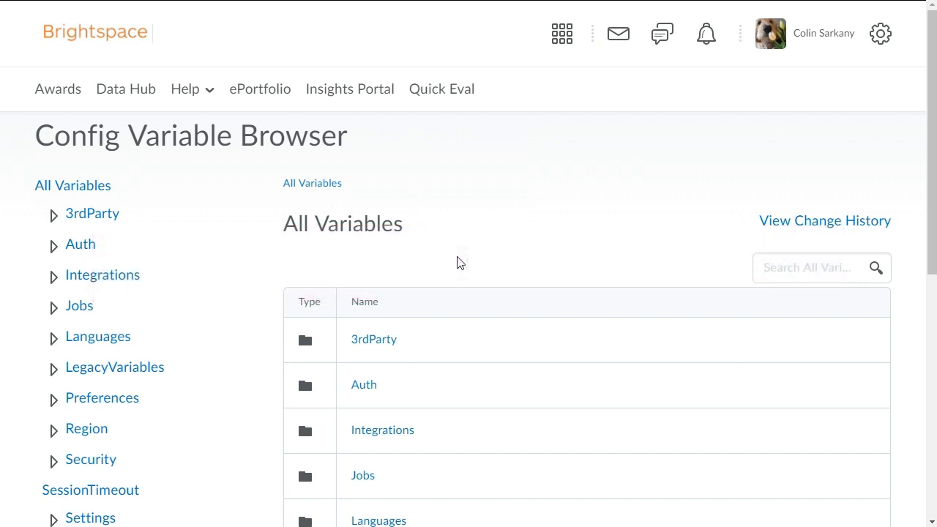
{"action": "left_click", "coordinate": [761, 268]}
{"action": "type", "text": "LearnerRole"}
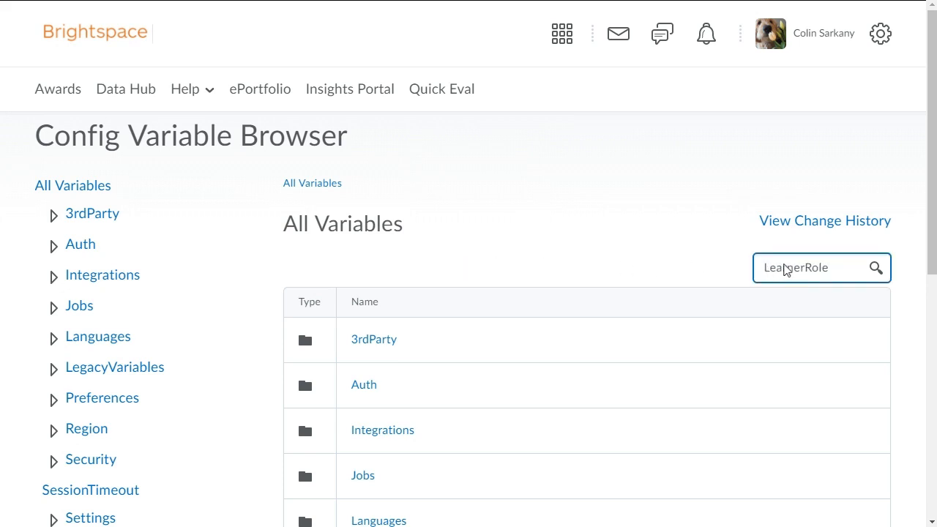
{"action": "left_click", "coordinate": [875, 268]}
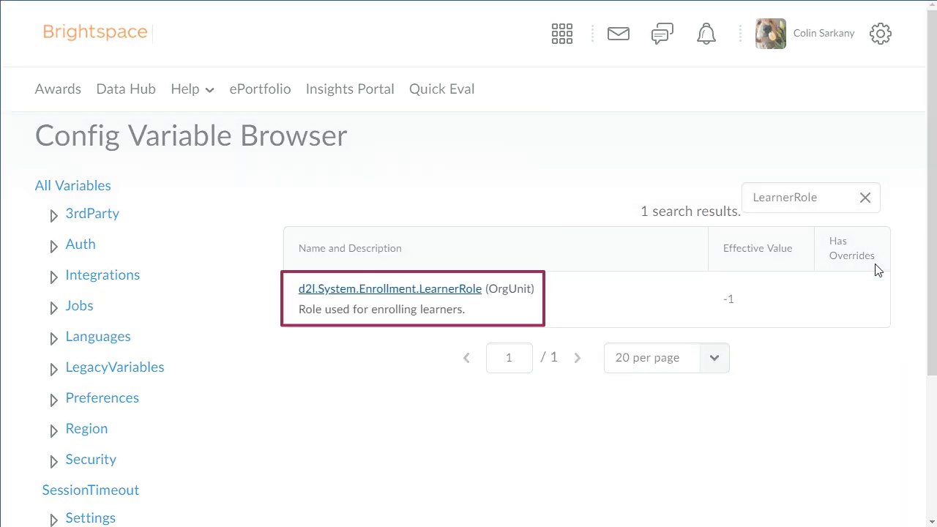
{"action": "left_click", "coordinate": [360, 289]}
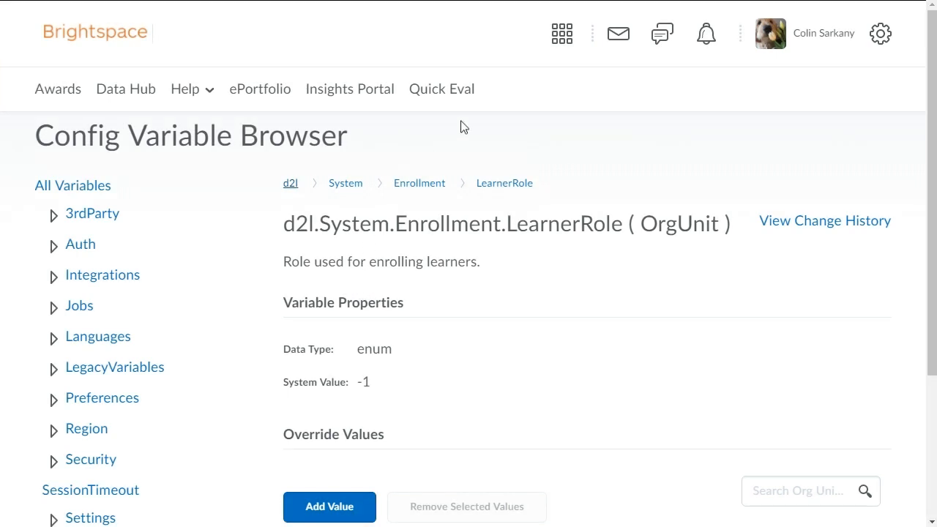
Grant the Instructor role the Change Visibility in Discover permission at the Organization level.
{"action": "left_click", "coordinate": [879, 35]}
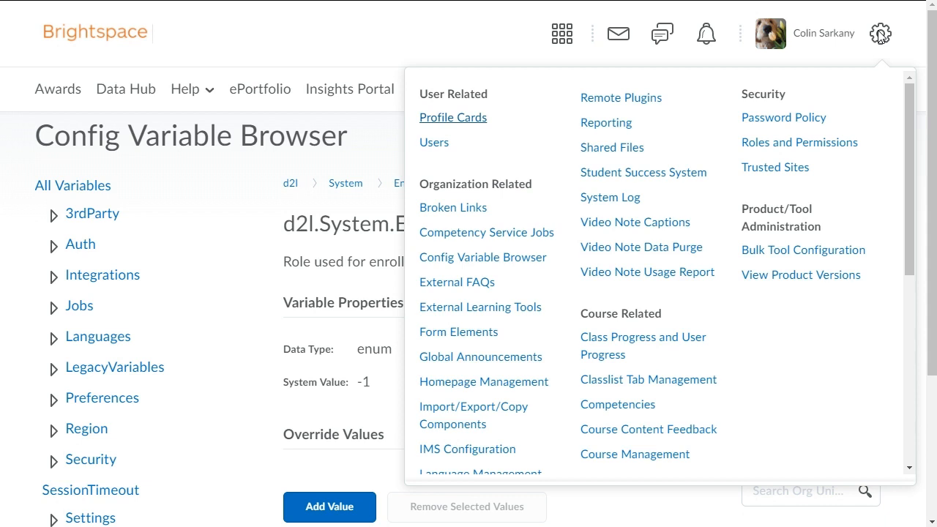
{"action": "left_click", "coordinate": [782, 143]}
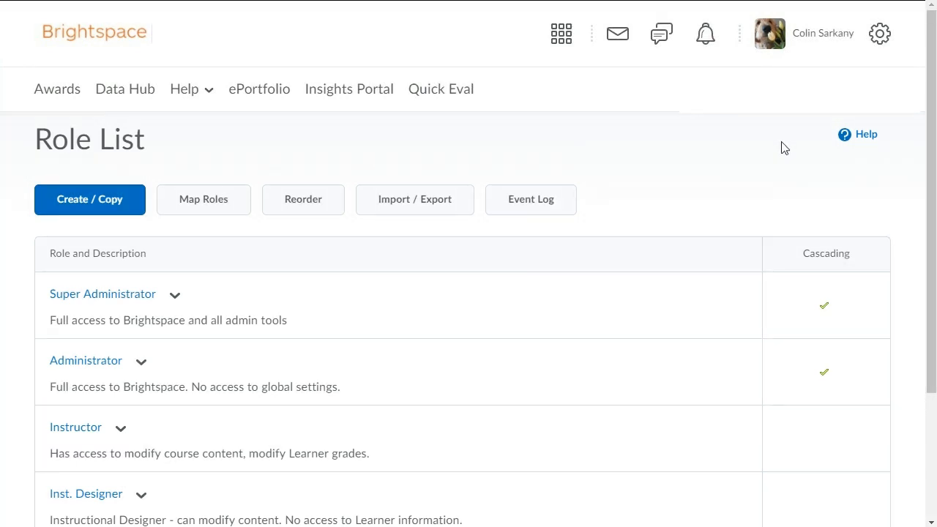
{"action": "left_click", "coordinate": [71, 429]}
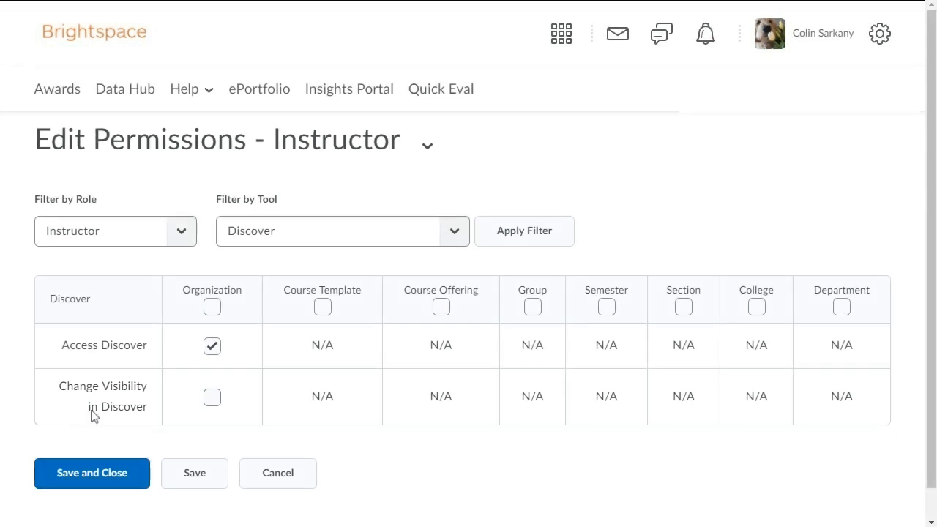
{"action": "left_click", "coordinate": [212, 398]}
Grant the Student role the Access Discover permission at the Organization level, and save and close the permissions.
{"action": "left_click", "coordinate": [182, 233]}
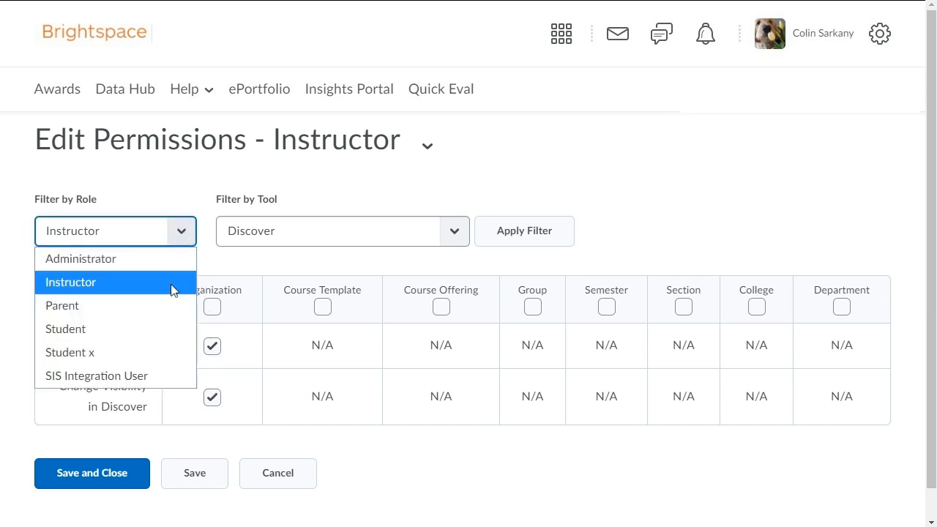
{"action": "left_click", "coordinate": [70, 331]}
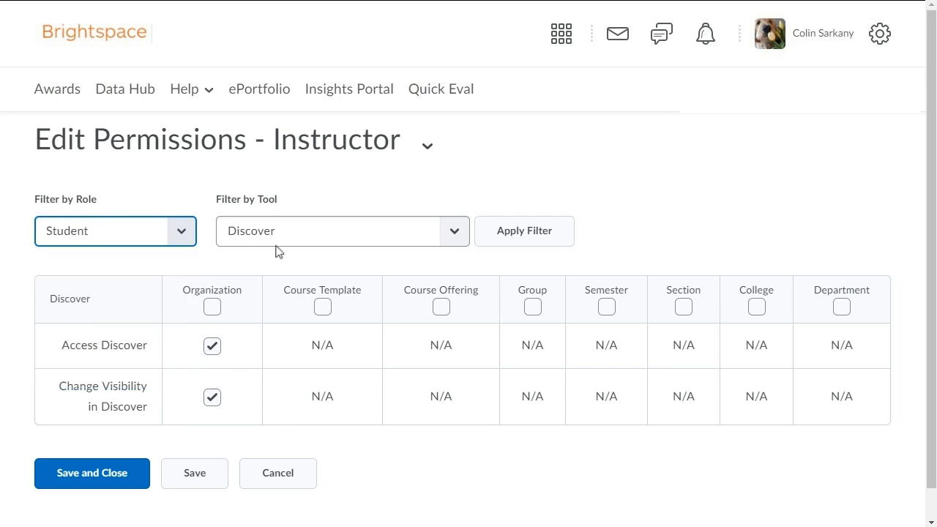
{"action": "left_click", "coordinate": [510, 232]}
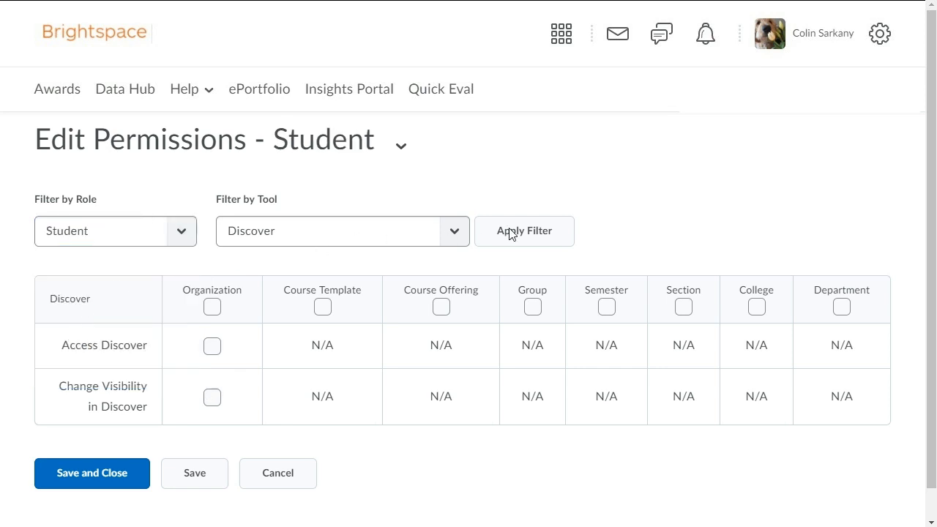
{"action": "left_click", "coordinate": [214, 347]}
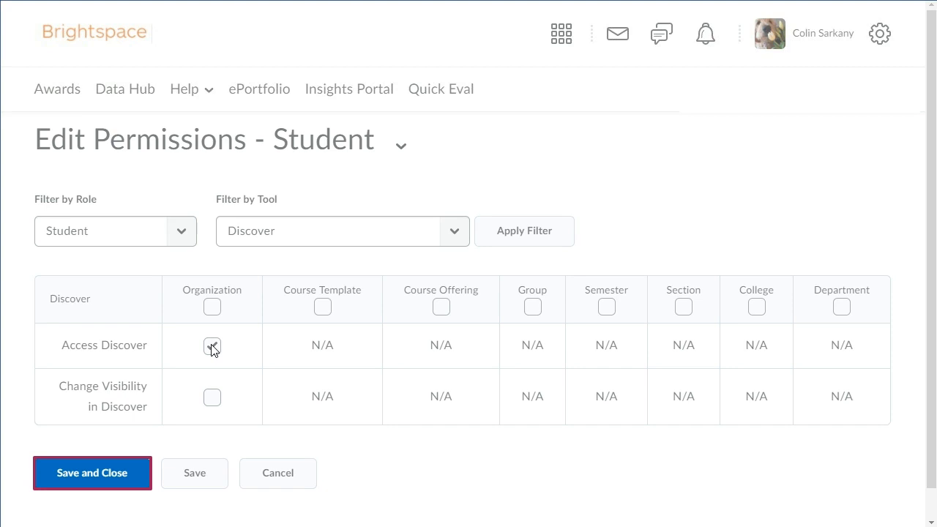
{"action": "left_click", "coordinate": [92, 473]}
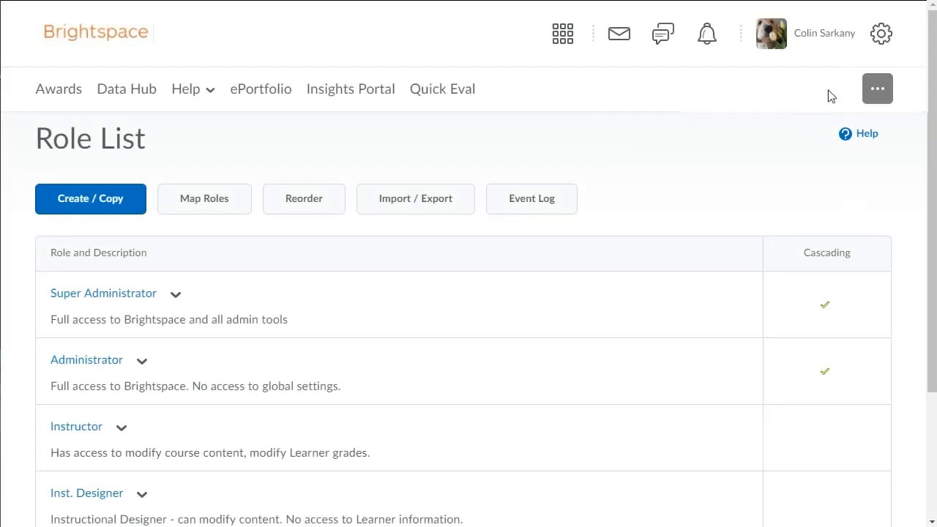
Add the Discover link to the My Home navbar, and save and close it.
{"action": "left_click", "coordinate": [874, 89]}
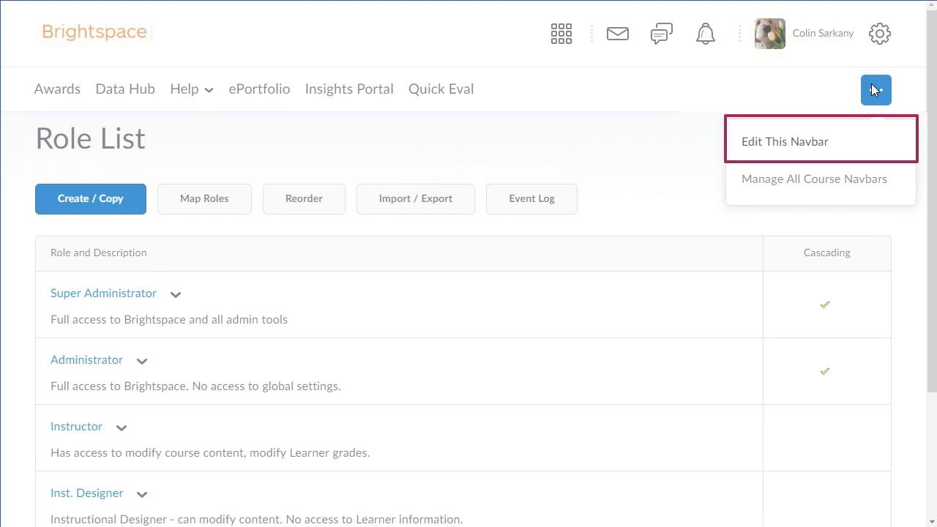
{"action": "left_click", "coordinate": [785, 144]}
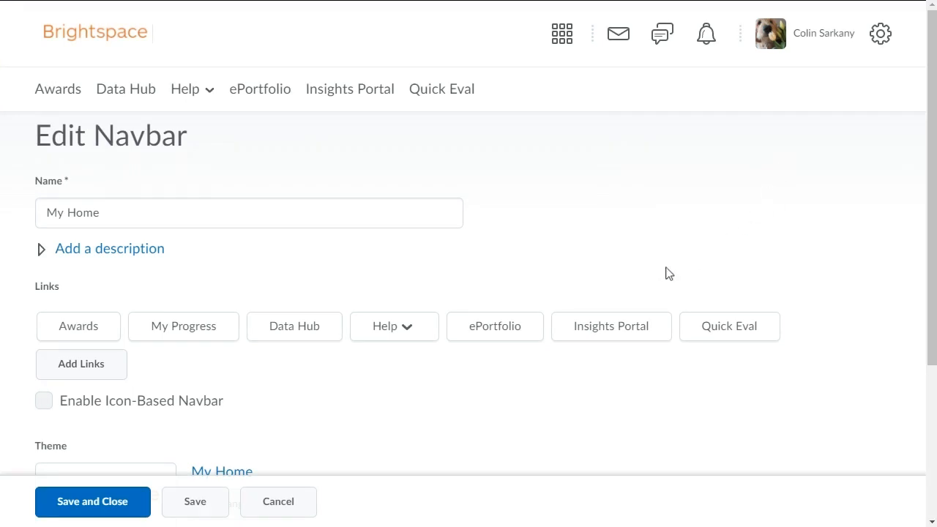
{"action": "left_click", "coordinate": [80, 364]}
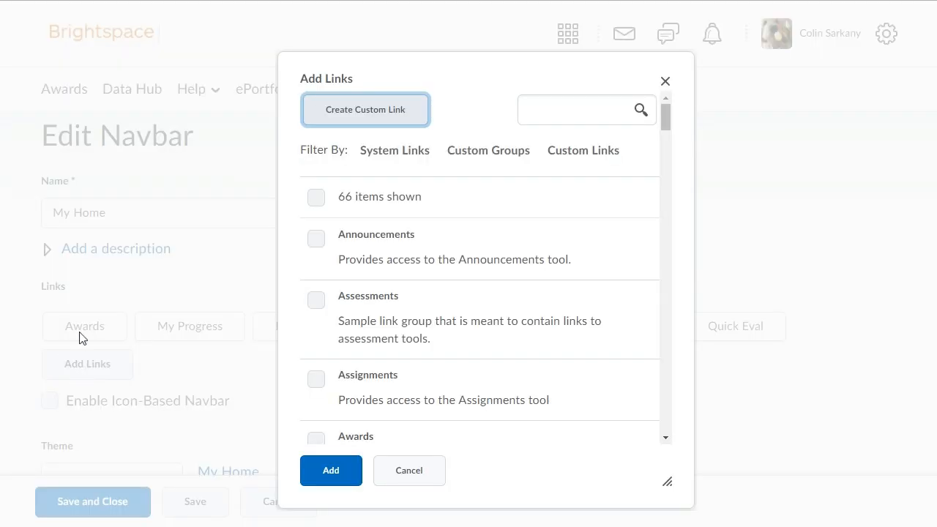
{"action": "left_click", "coordinate": [532, 111]}
{"action": "type", "text": "Discover"}
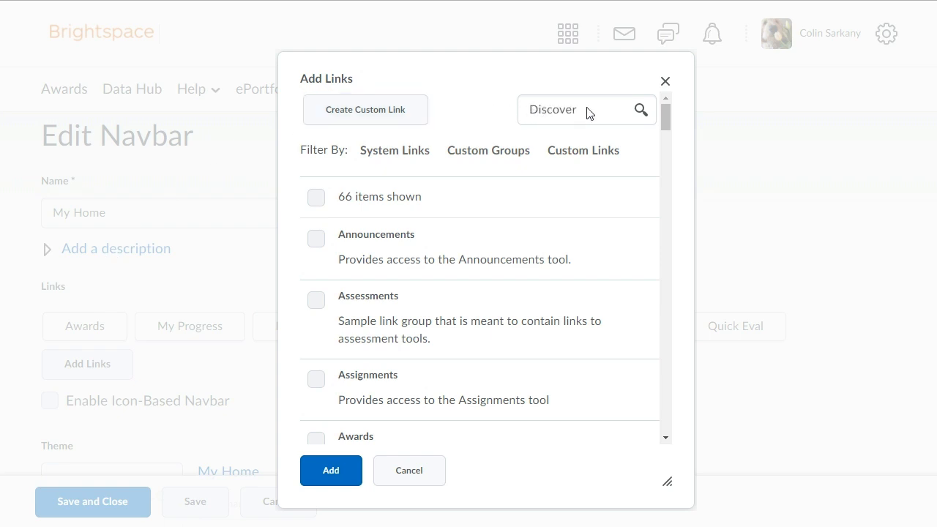
{"action": "left_click", "coordinate": [641, 110]}
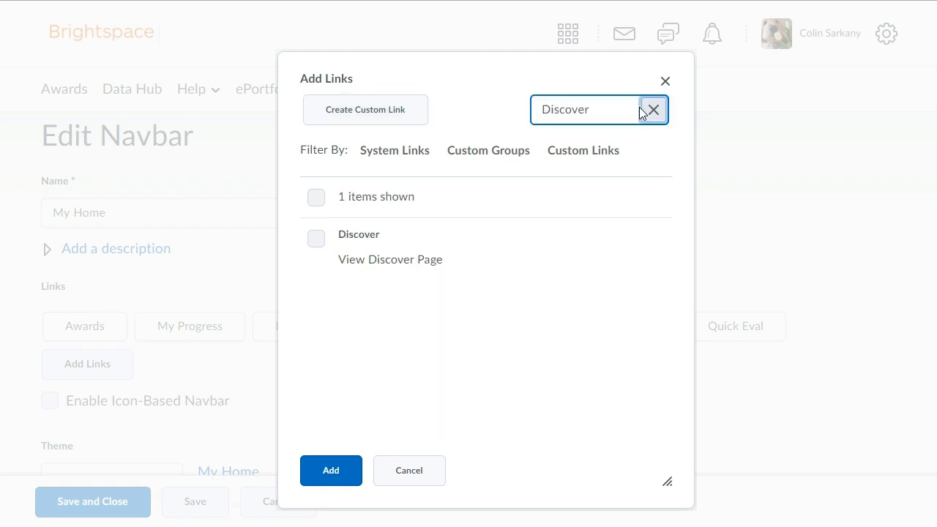
{"action": "left_click", "coordinate": [316, 239]}
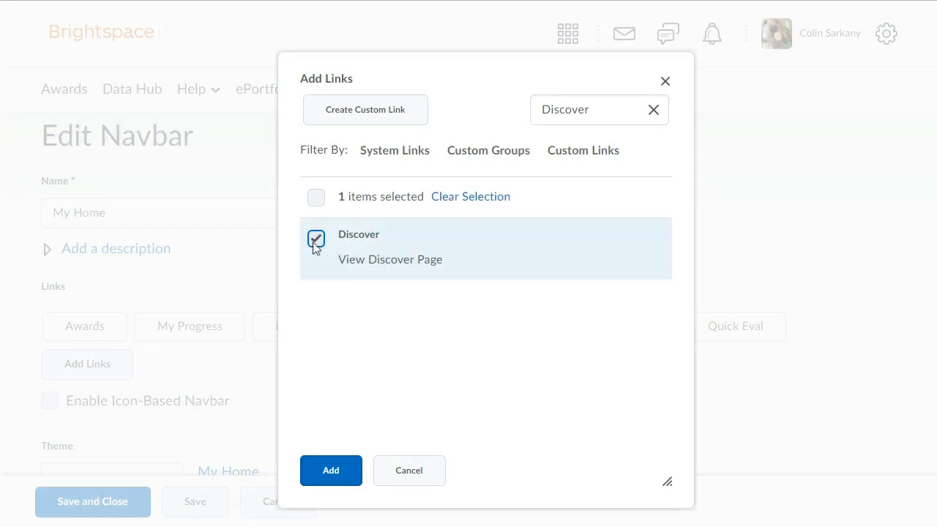
{"action": "left_click", "coordinate": [326, 469]}
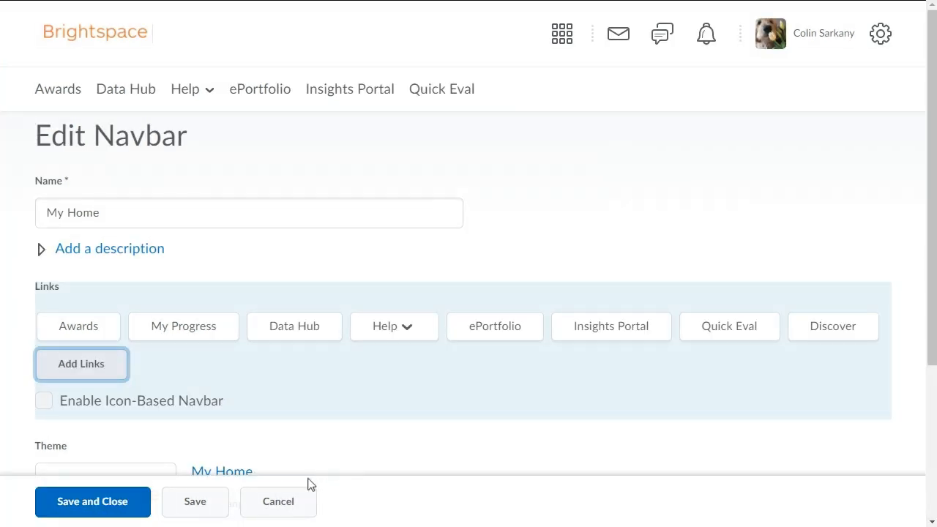
{"action": "left_click", "coordinate": [88, 503]}
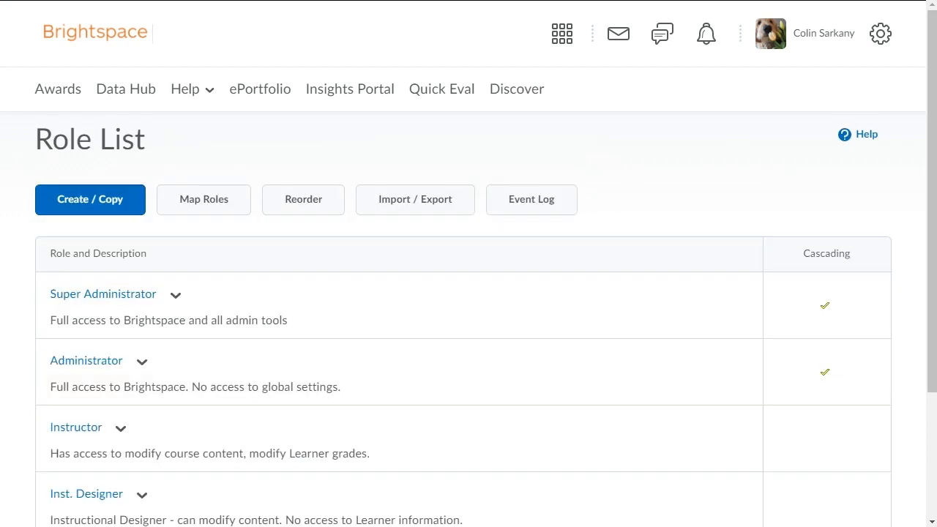